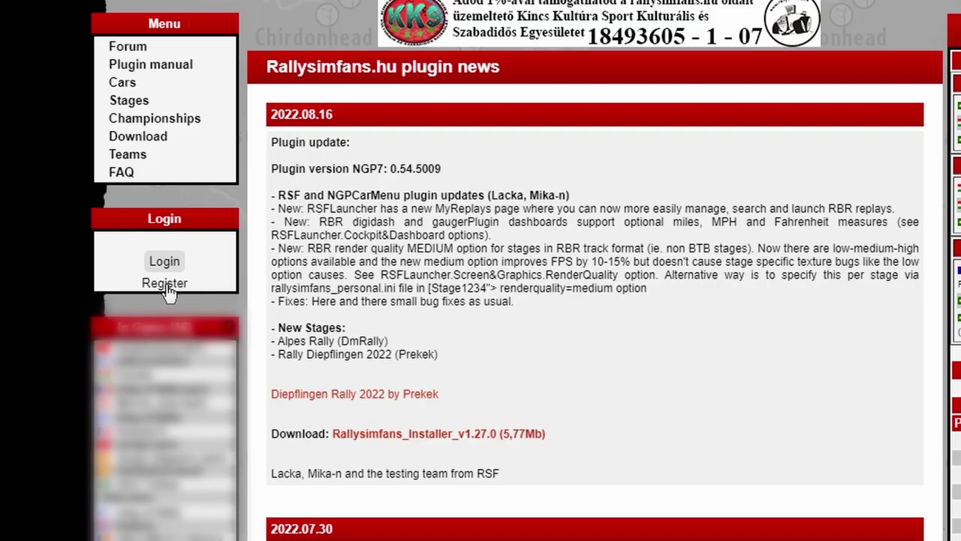
- Agree to the forum terms, then enter the new account's username, e-mail and password, keeping British English
left_click(165, 284)
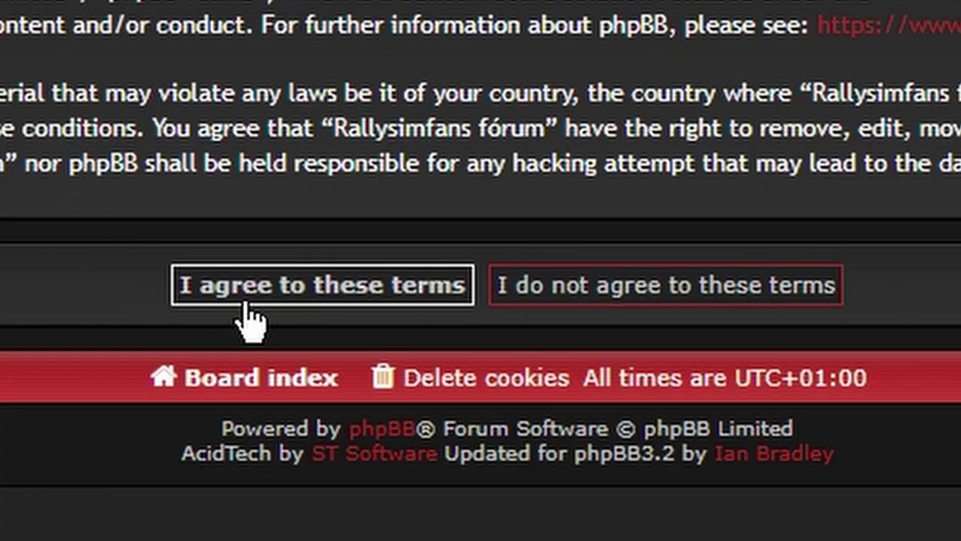
left_click(280, 301)
type("sdfgsdfsdfsd")
left_click(161, 195)
type("asdasdsadda@sdfdsf.com")
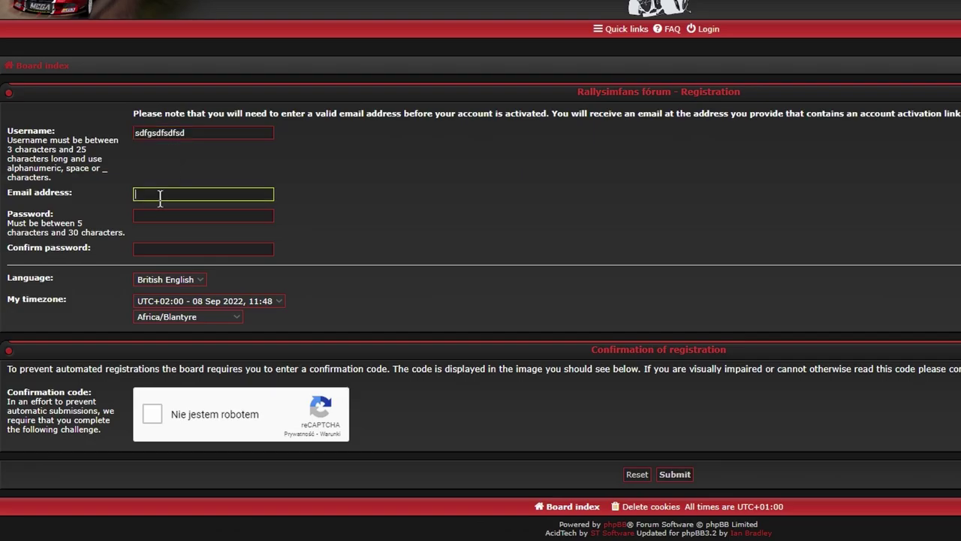
key("Tab")
type("********")
key("Tab")
type("********")
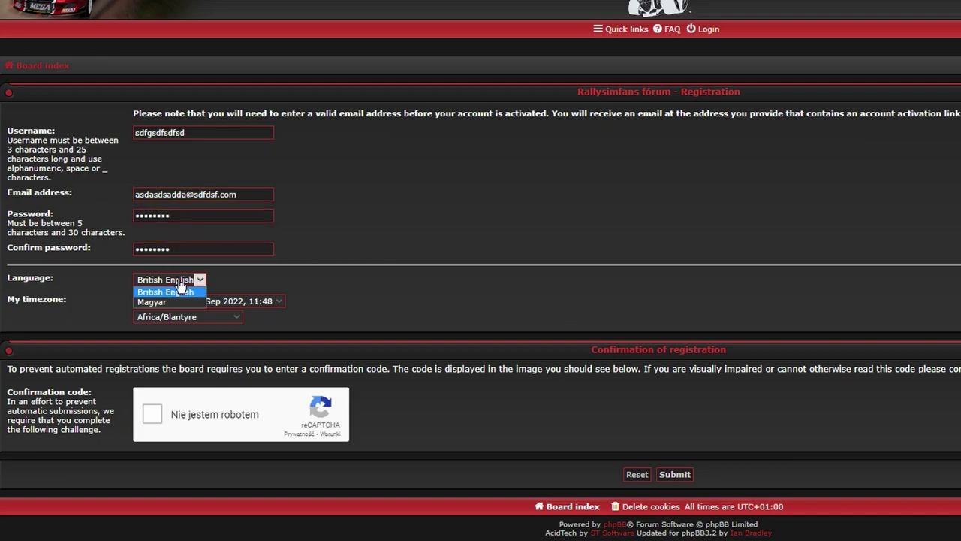
left_click(152, 414)
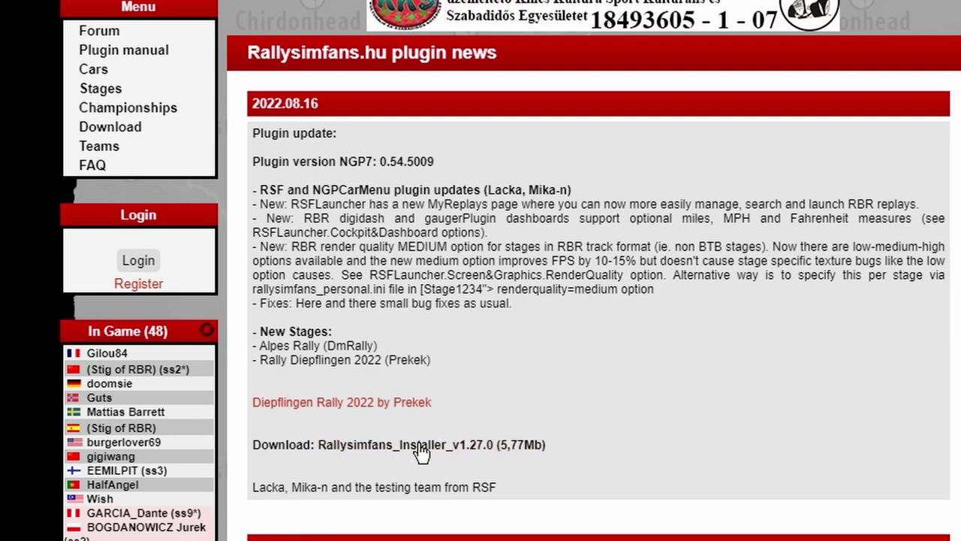
- Download the Rallysimfans installer and run it past SmartScreen and UAC, choosing English for setup
left_click(422, 450)
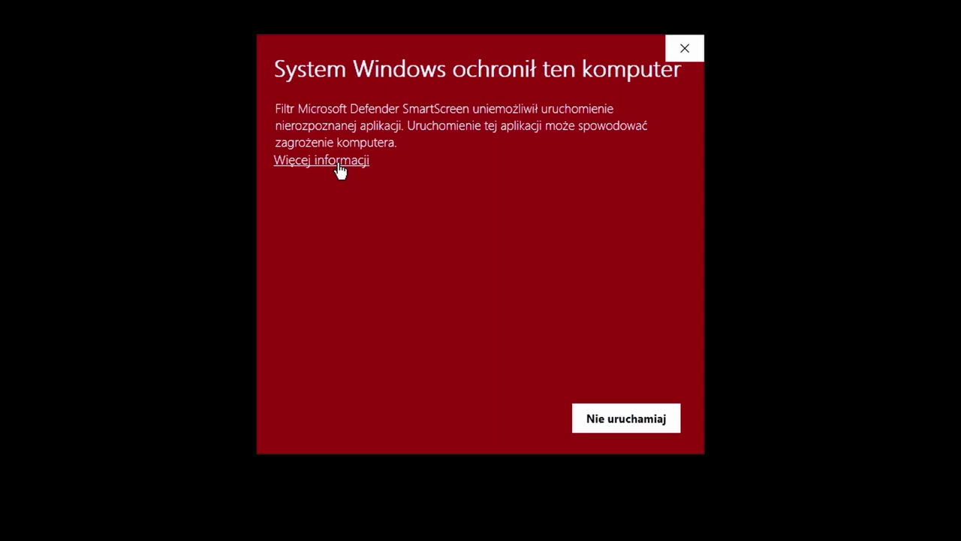
left_click(339, 166)
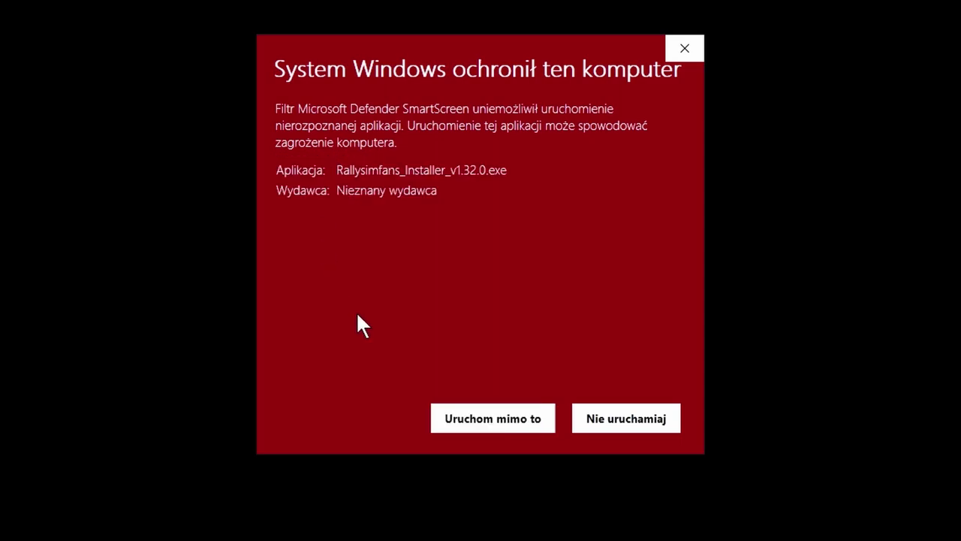
left_click(484, 421)
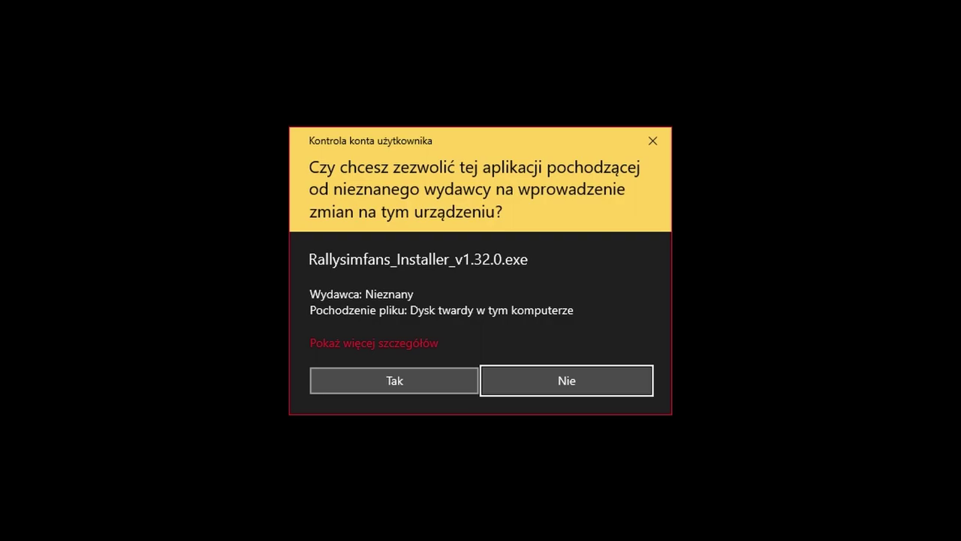
left_click(393, 380)
left_click(544, 308)
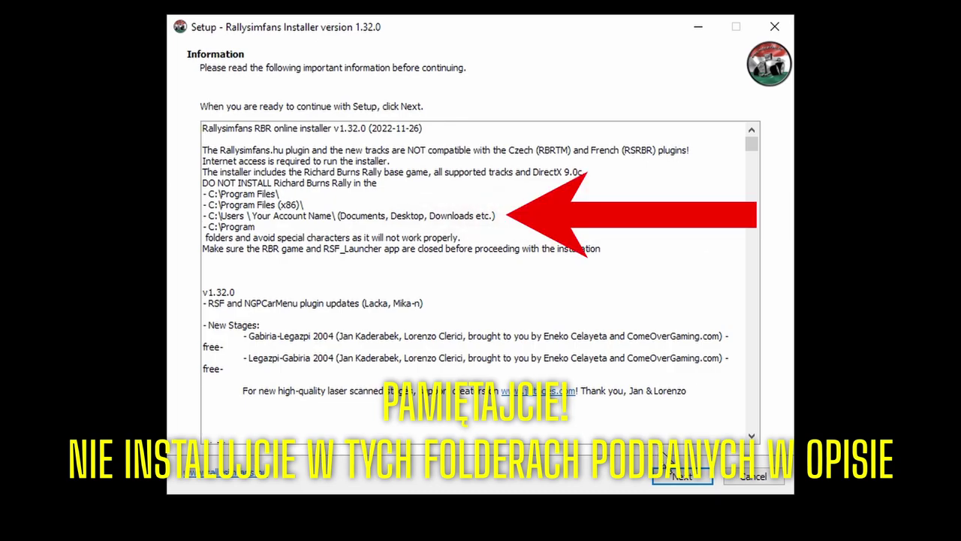
- Accept X:\RBR as the install folder, choose full installation, and keep Server 3 (kks)
left_click(678, 477)
left_click(677, 475)
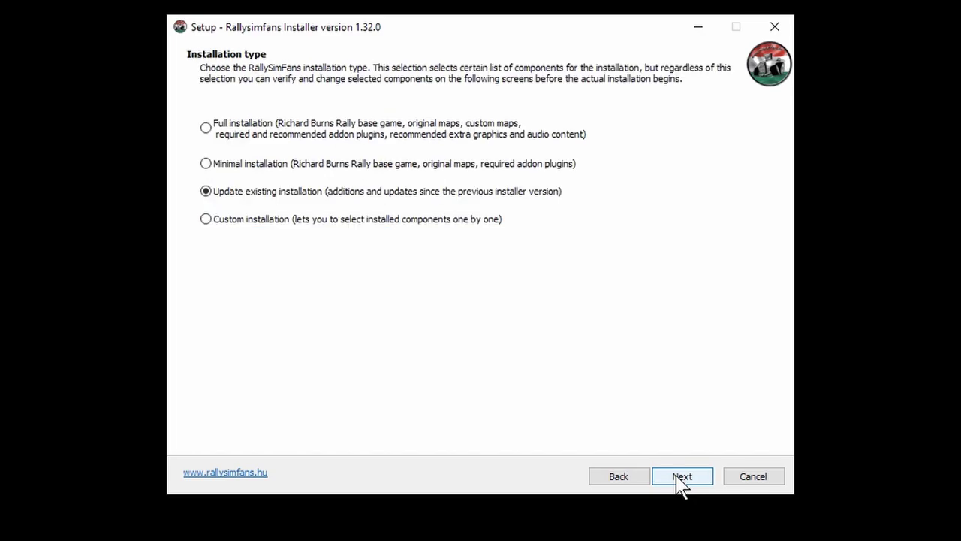
left_click(235, 137)
left_click(226, 197)
left_click(234, 137)
left_click(660, 473)
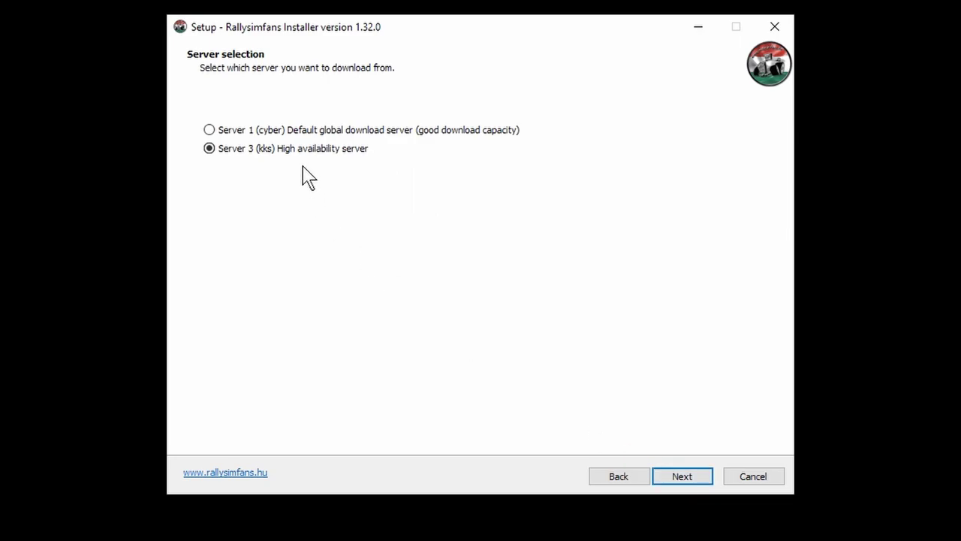
left_click(669, 481)
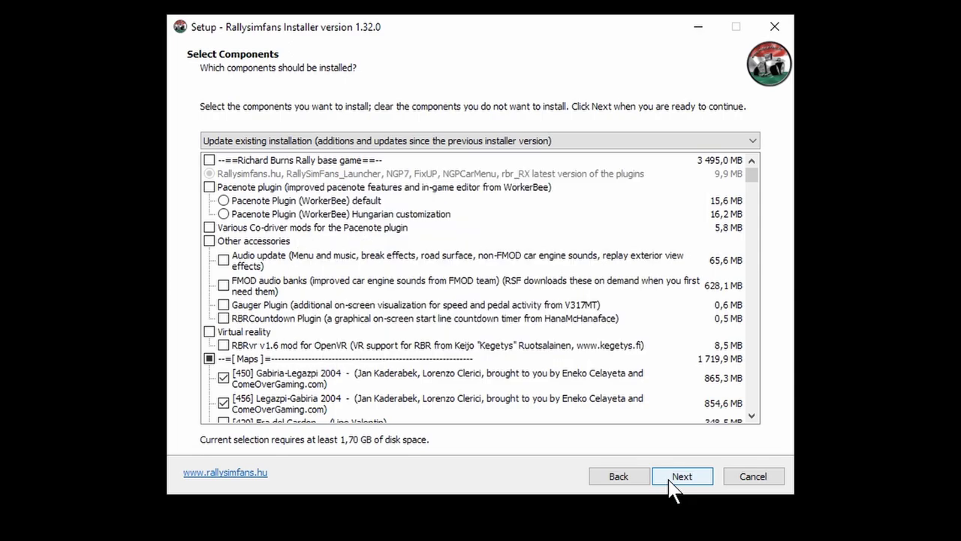
- Keep the default components and additional tasks, including both desktop shortcuts, and start installing
left_click(672, 478)
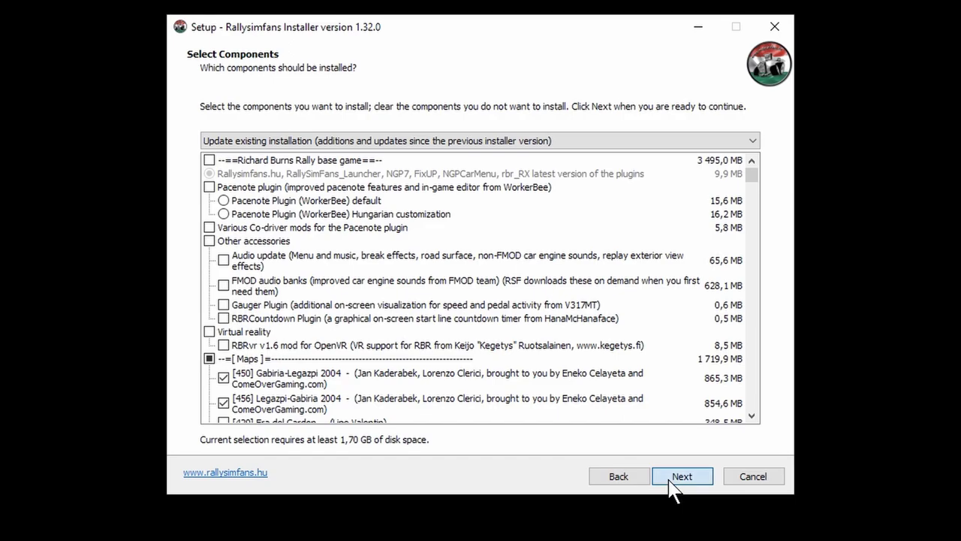
scroll(601, 385, "down", 2)
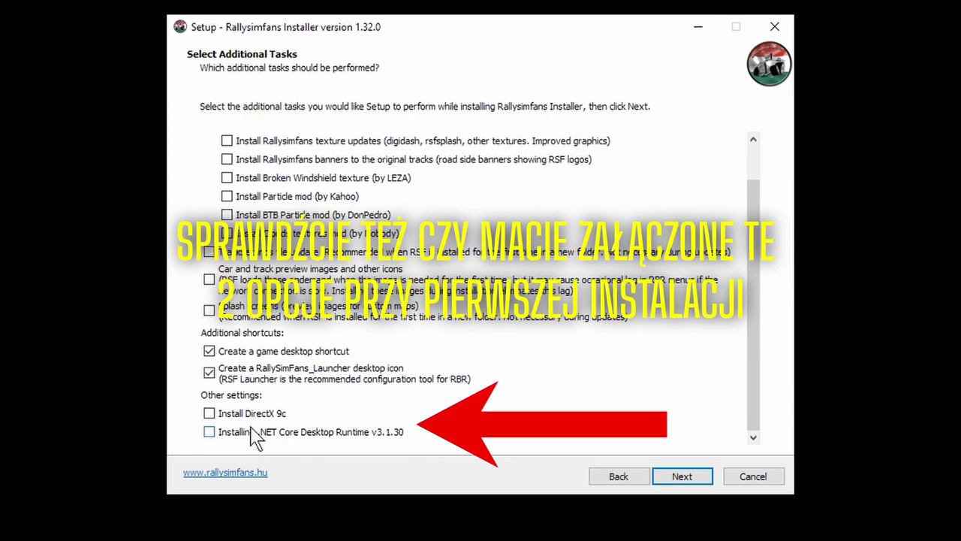
left_click(675, 480)
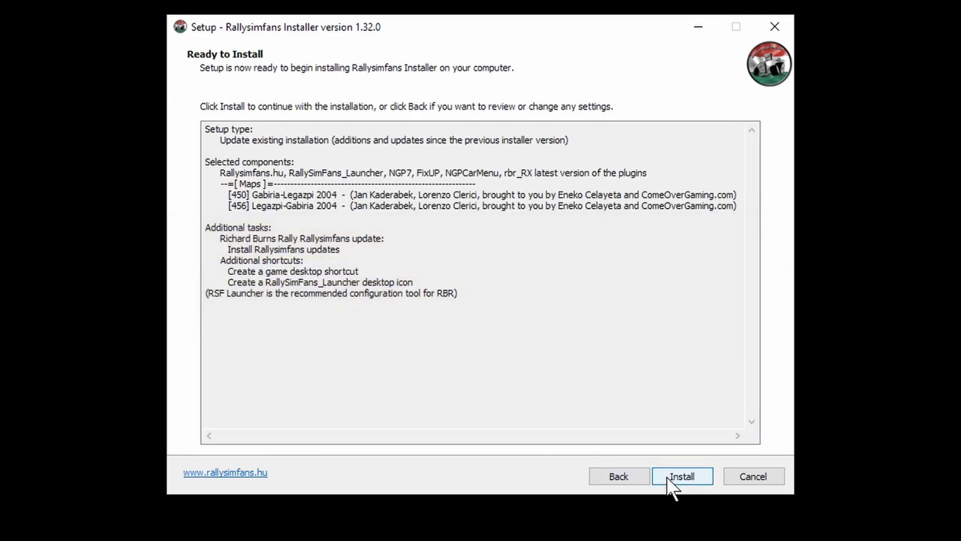
left_click(671, 481)
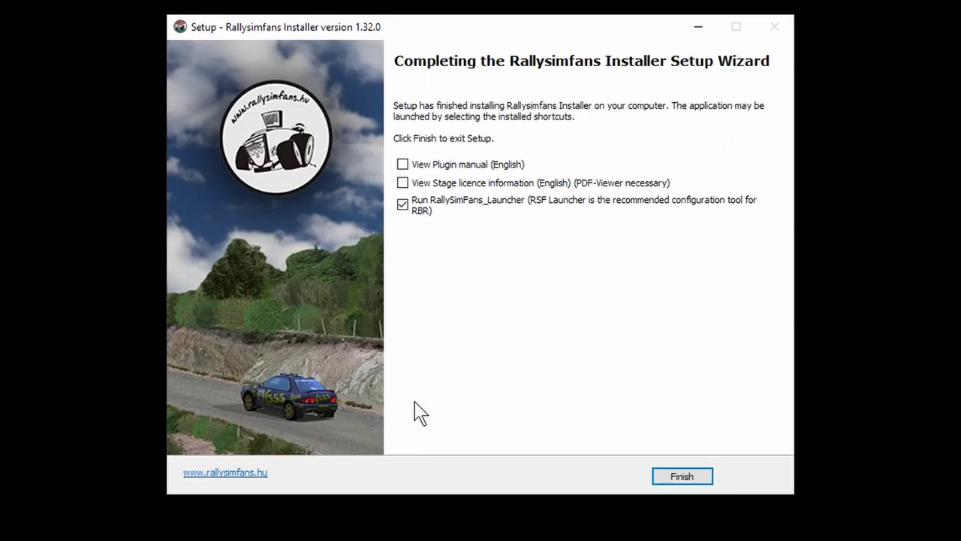
- Finish setup with 'Run RallySimFans_Launcher' ticked so the launcher starts
left_click(691, 474)
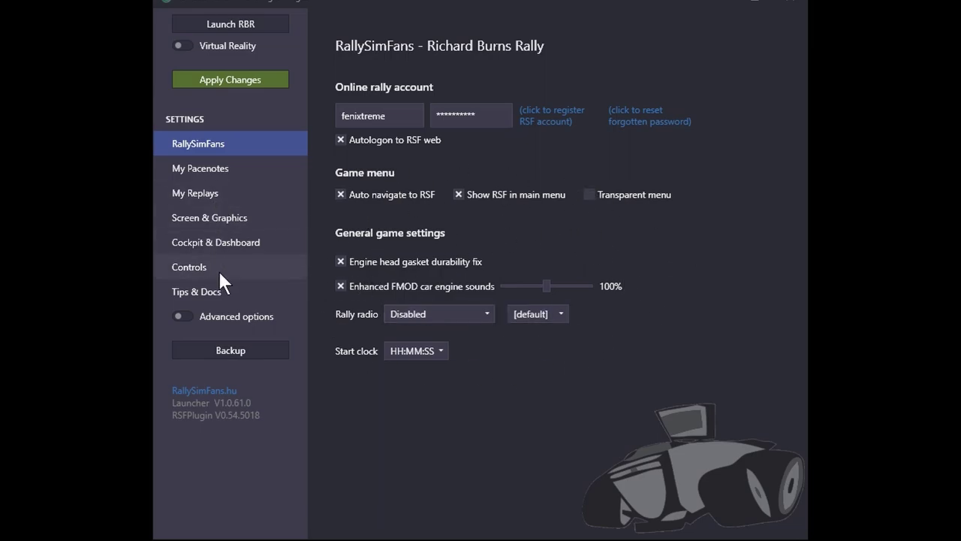
- Show the Screen & Graphics page, keep Fullscreen mode at Normal, and read the VSYNC and VR tooltips
left_click(205, 216)
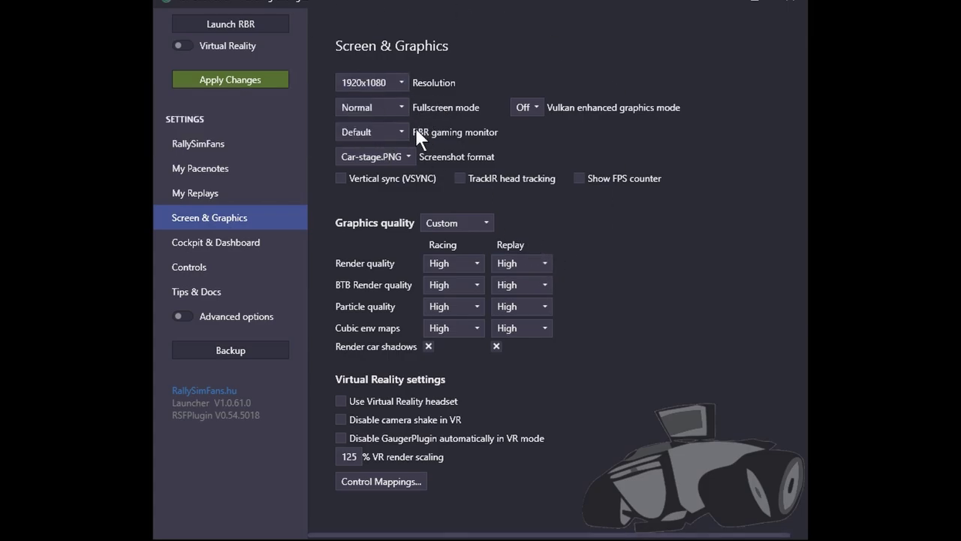
left_click(391, 108)
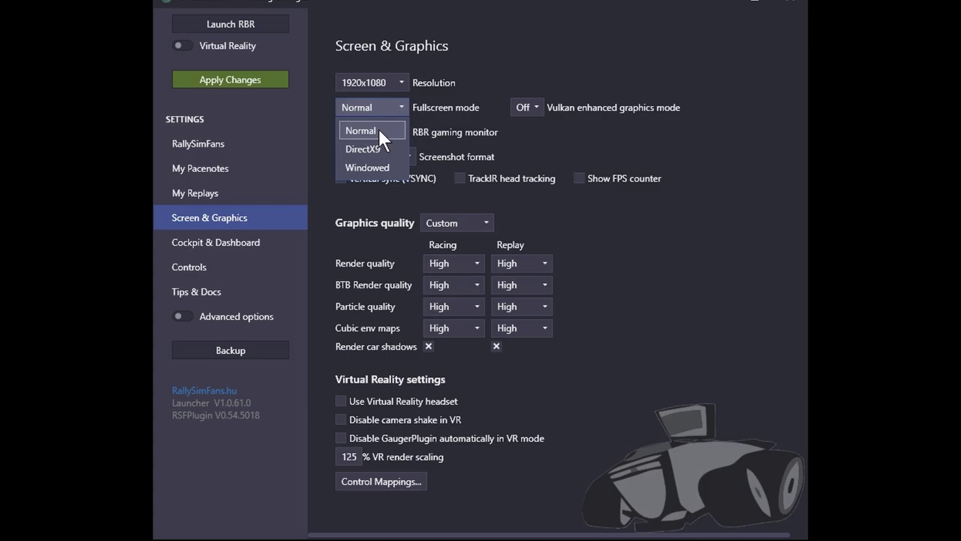
left_click(379, 129)
left_click(385, 114)
left_click(362, 131)
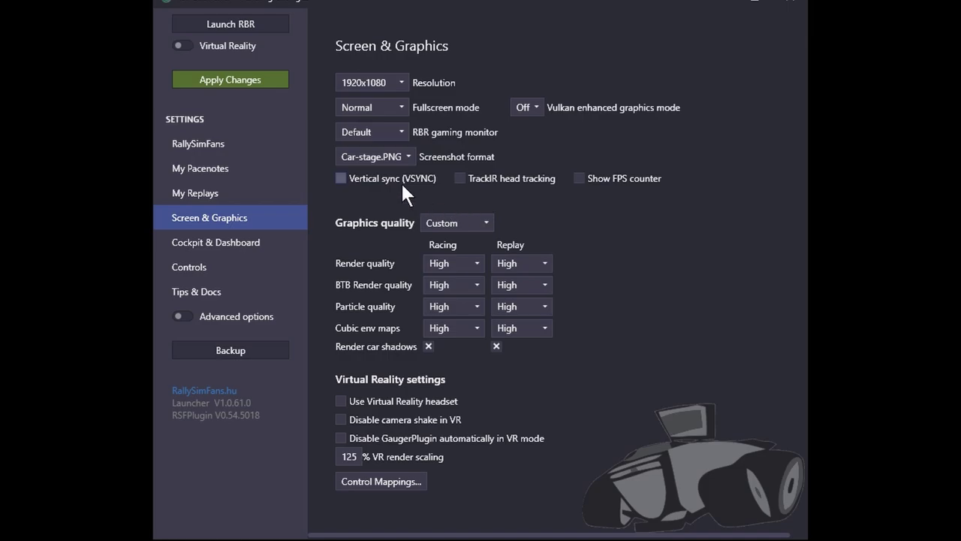
mouse_move(394, 180)
mouse_move(385, 401)
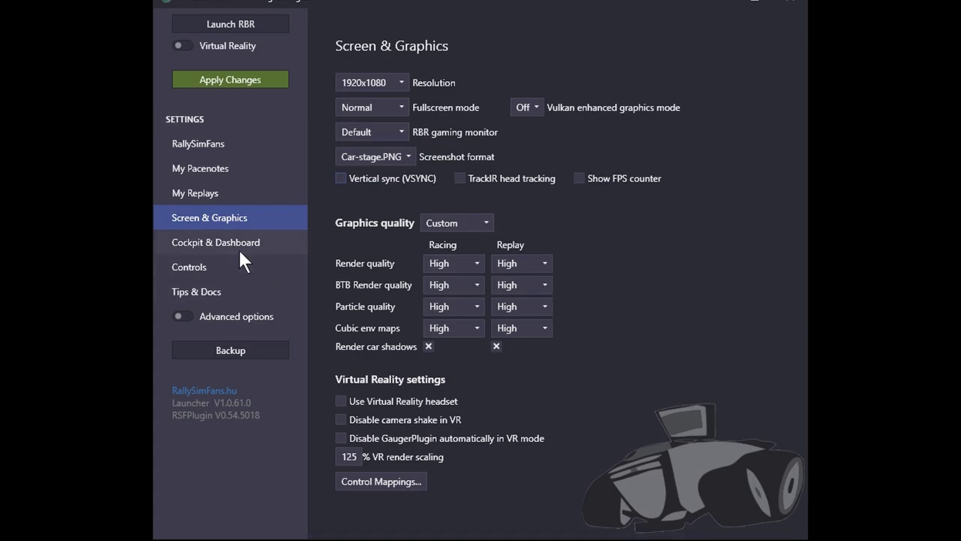
- On Cockpit & Dashboard, keep KM KPH as the distance unit and Celsius for temperature
left_click(212, 248)
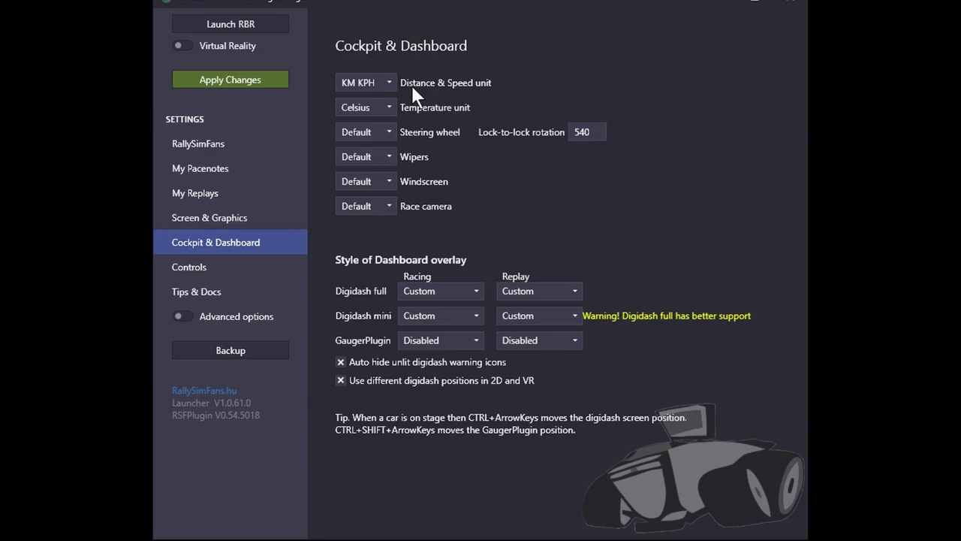
left_click(383, 74)
left_click(379, 76)
left_click(359, 105)
left_click(357, 113)
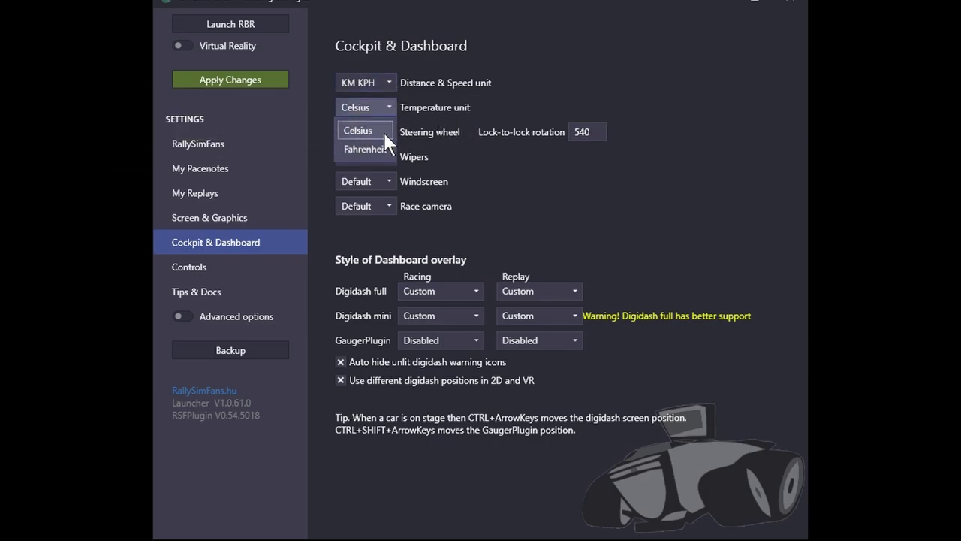
left_click(374, 131)
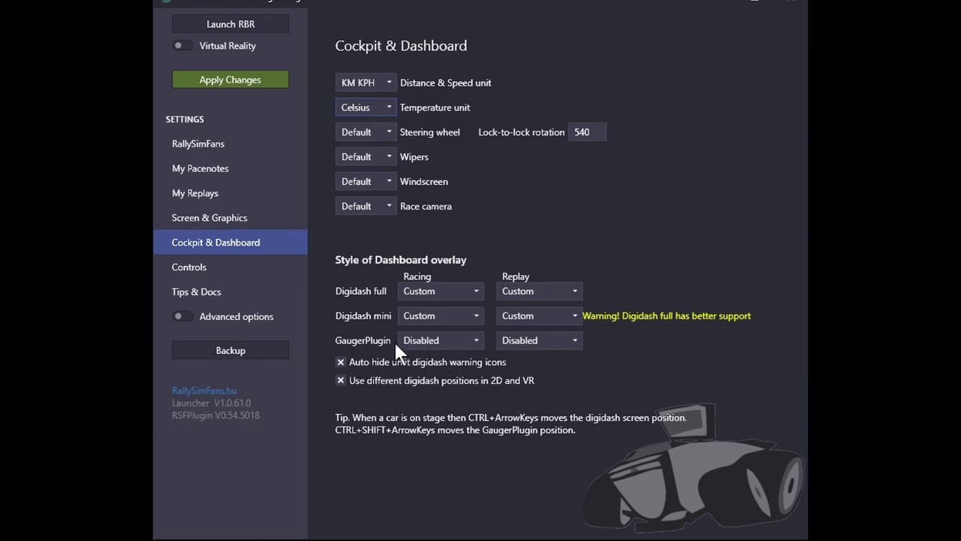
- Leave GaugerPlugin disabled while racing and switch to the Controls page
left_click(425, 344)
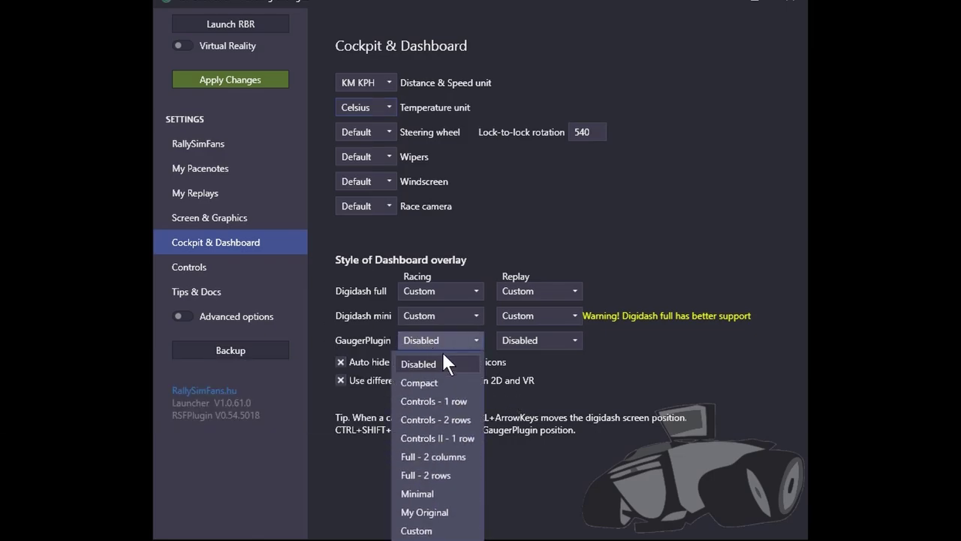
left_click(426, 362)
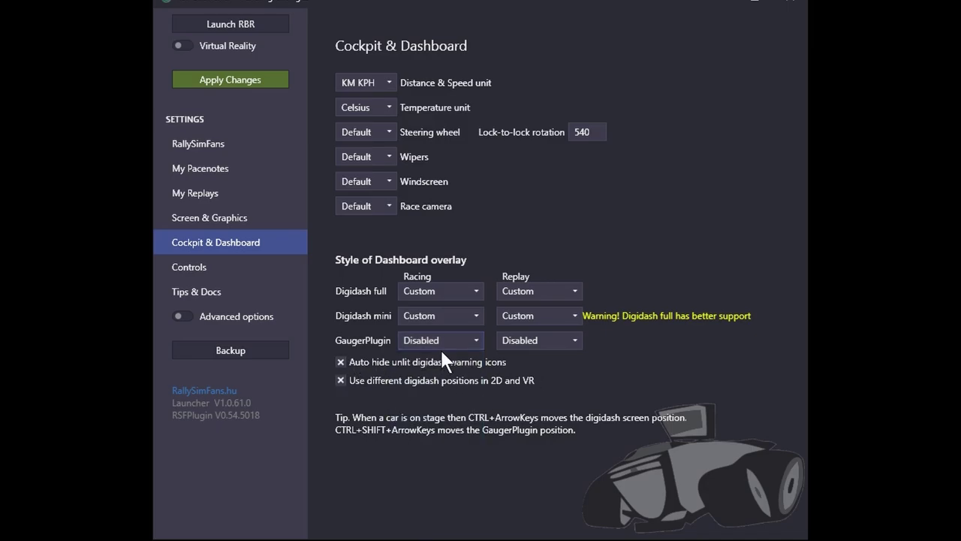
left_click(234, 270)
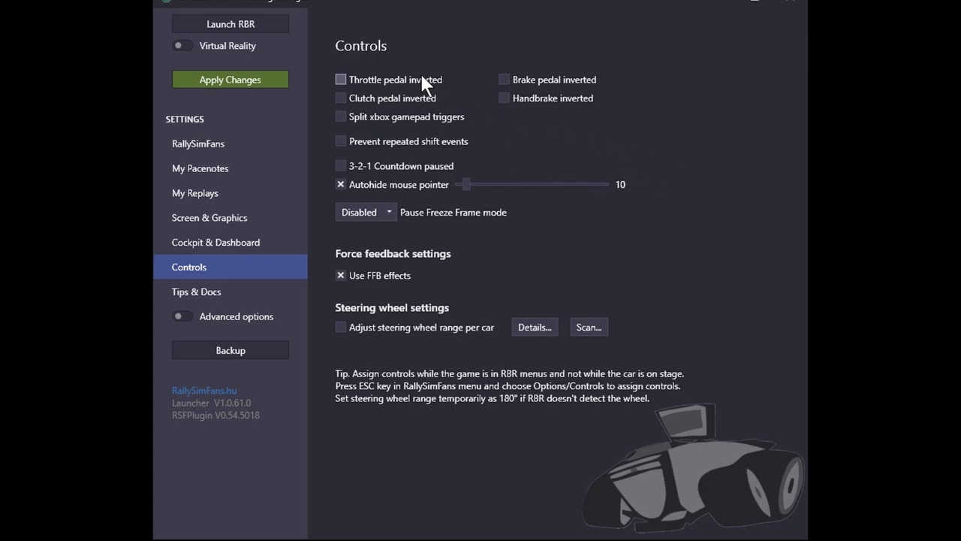
- Leave Split xbox gamepad triggers unchecked and apply the pending launcher changes
mouse_move(353, 84)
mouse_move(436, 124)
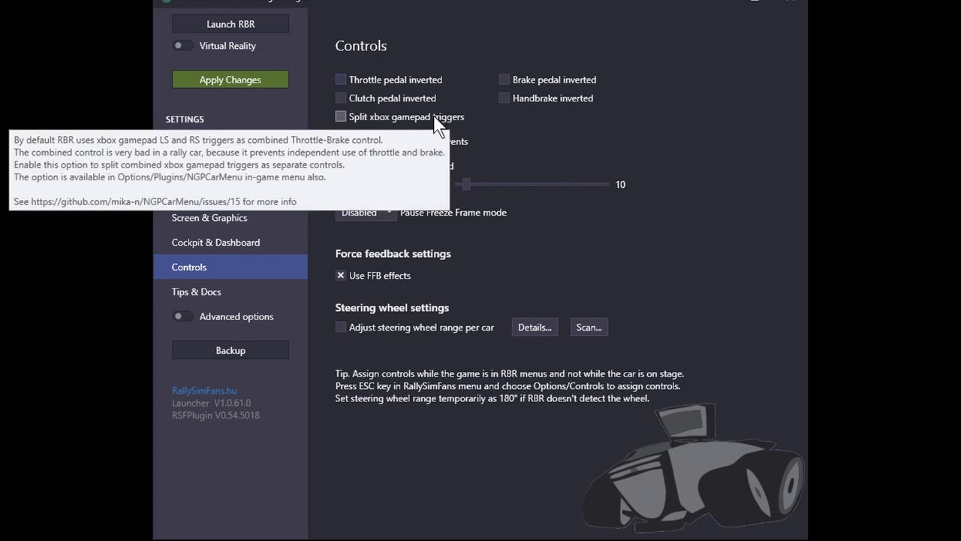
left_click(339, 117)
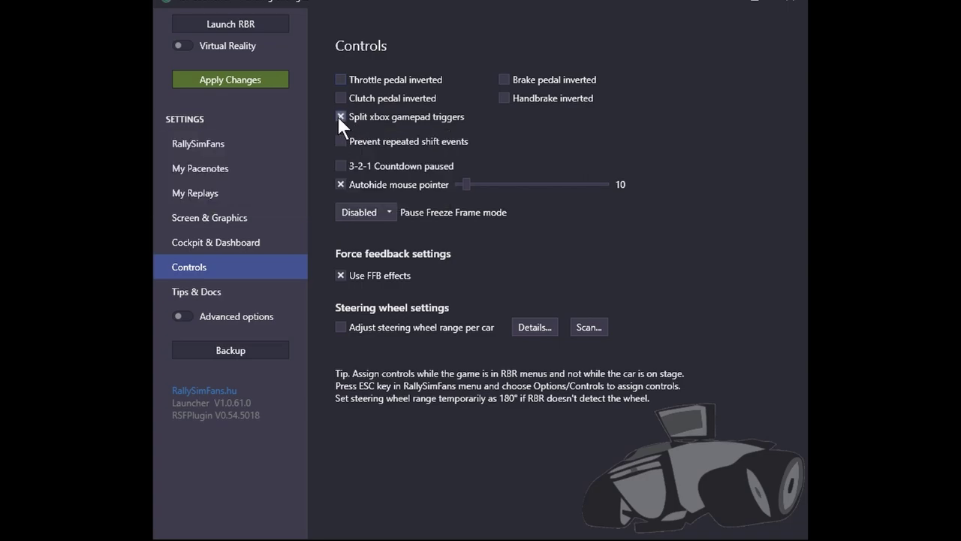
left_click(434, 121)
left_click(342, 118)
left_click(231, 78)
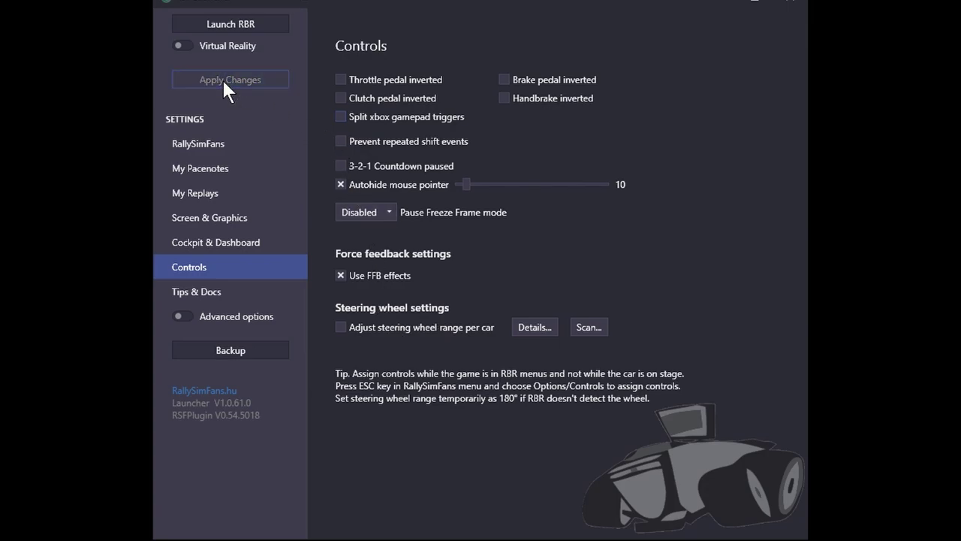
- Launch Richard Burns Rally and browse the Online Rally event list, then return to the main menu
left_click(247, 25)
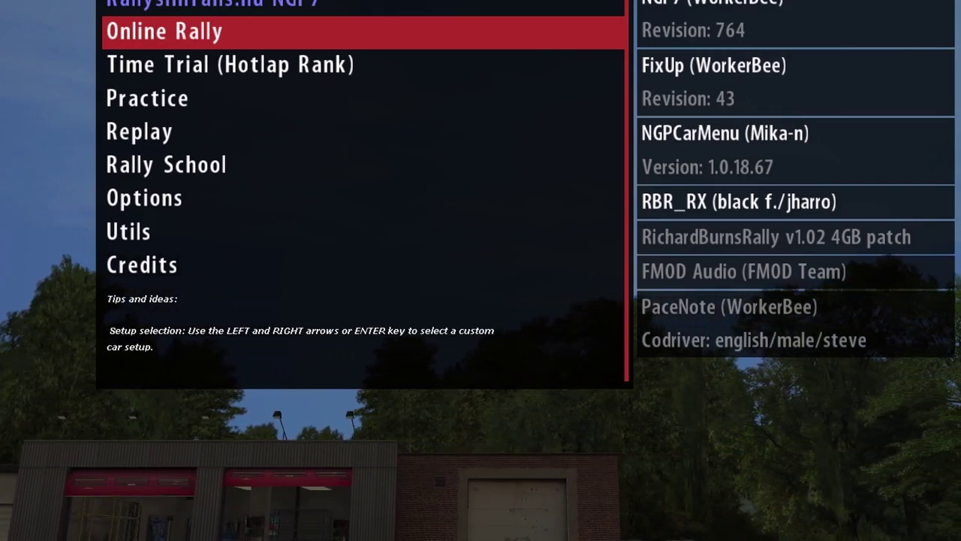
key("Return")
key("Down")
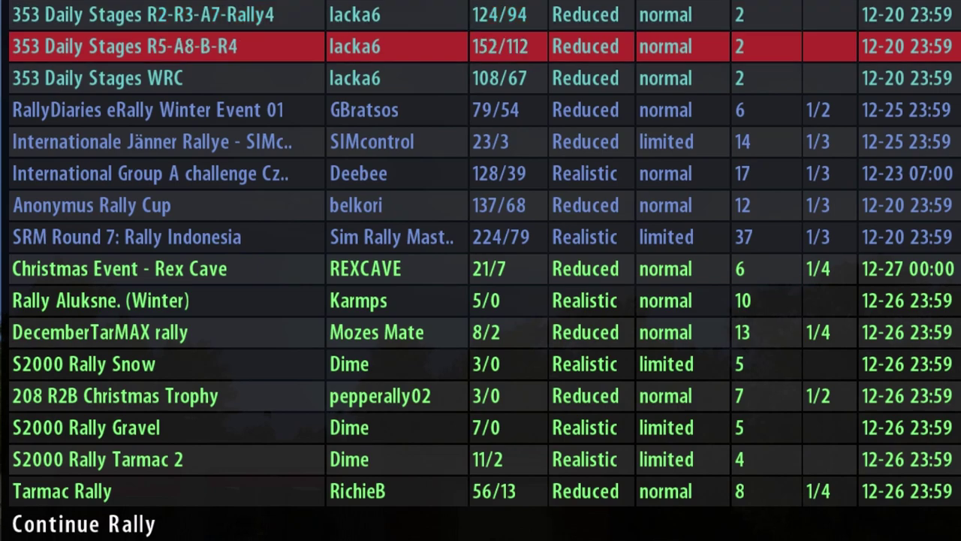
key("Up")
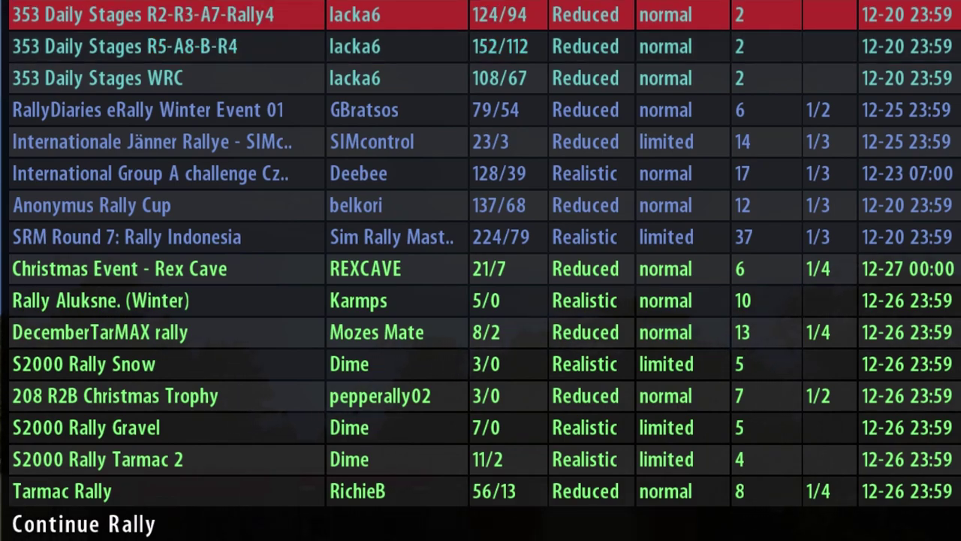
key("Escape")
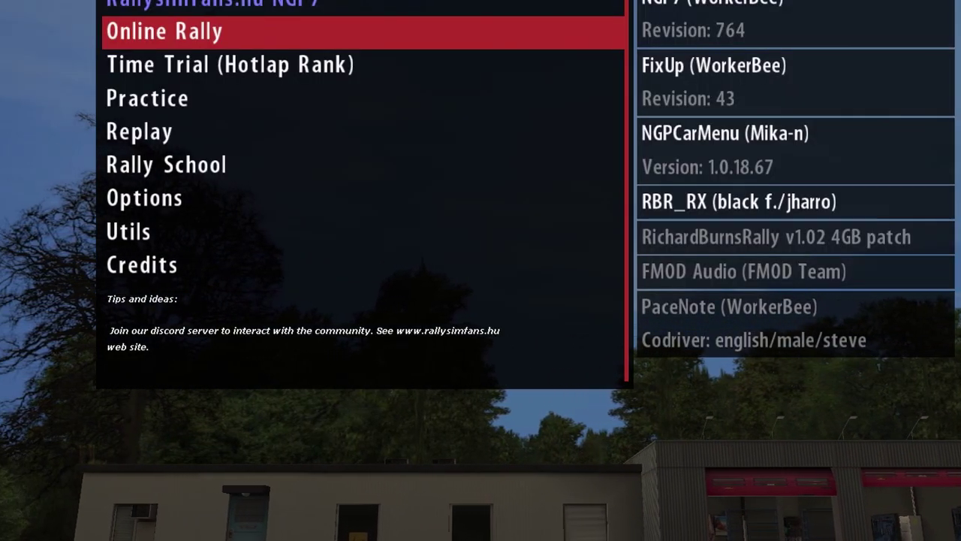
- Move down the main menu to Options and open the RallySimFans options screen
key("Down")
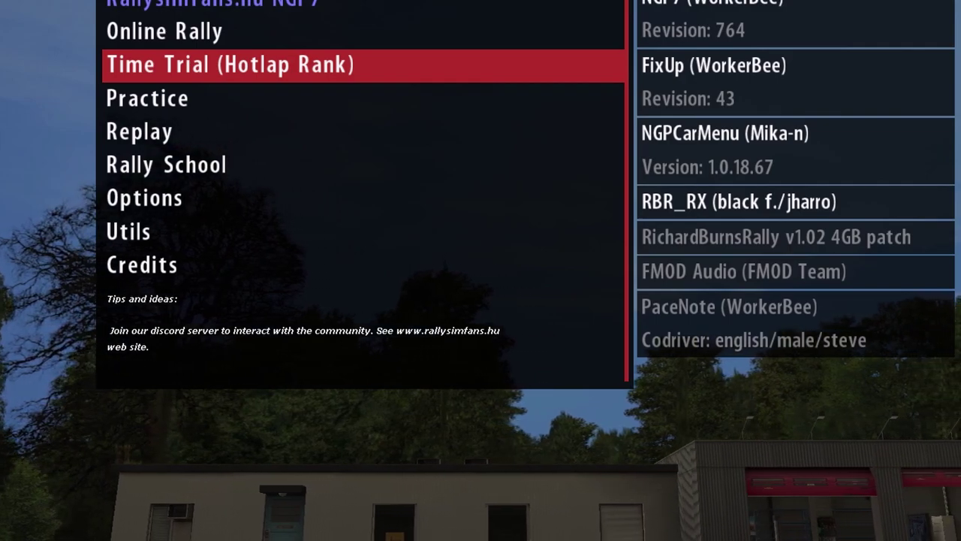
key("Down")
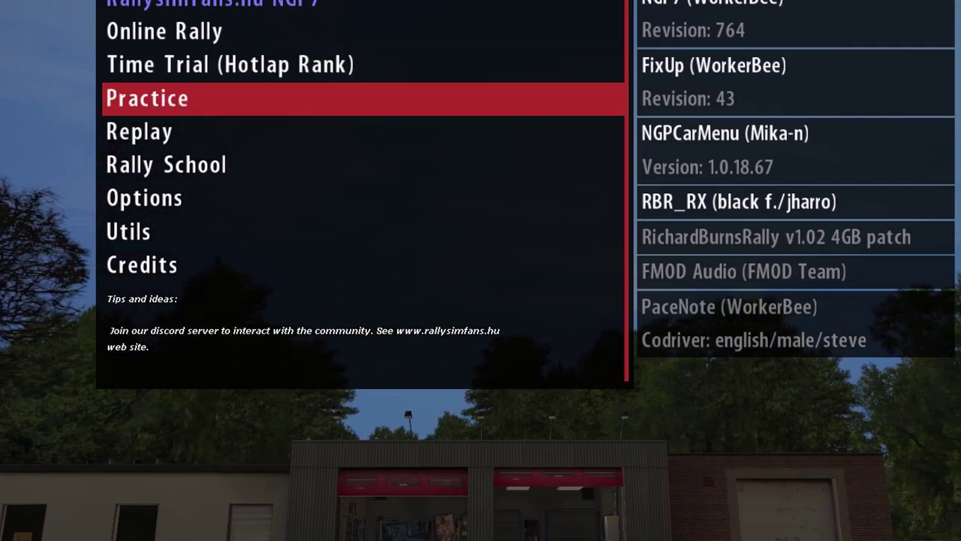
key("Down")
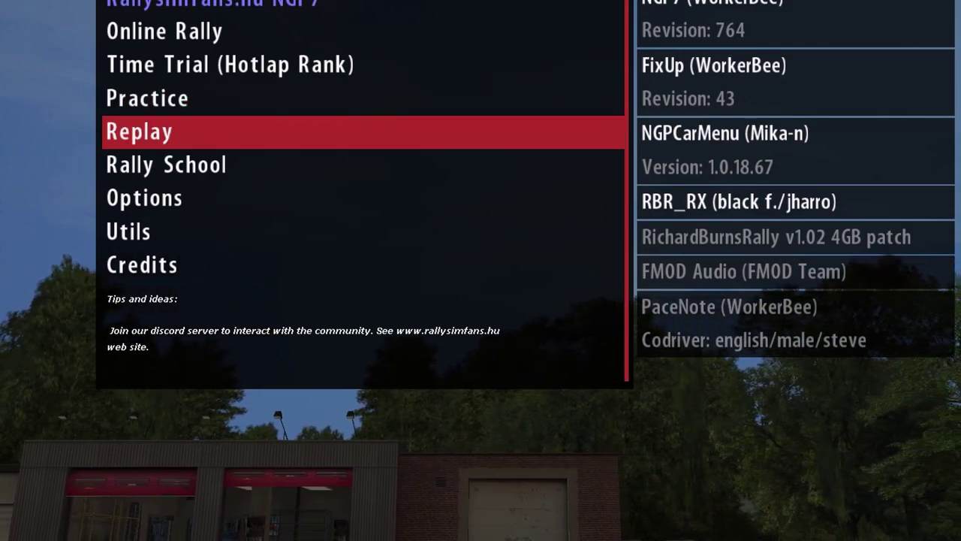
key("Down")
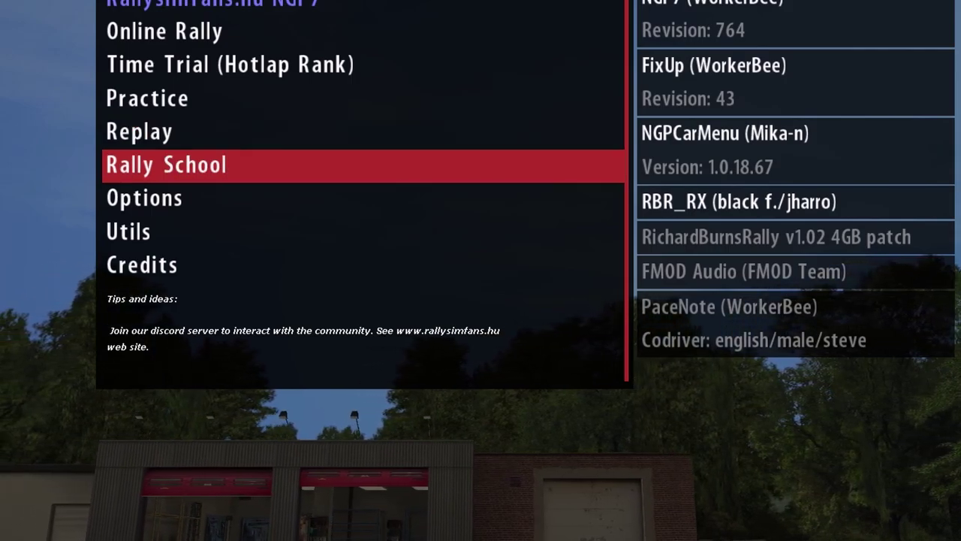
key("Down")
key("Down")
key("Down")
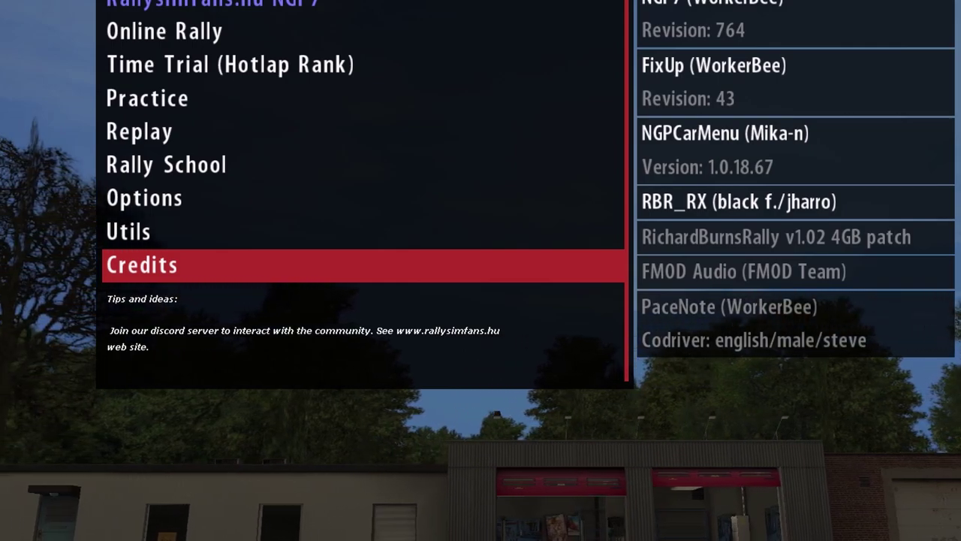
key("Up")
key("Up")
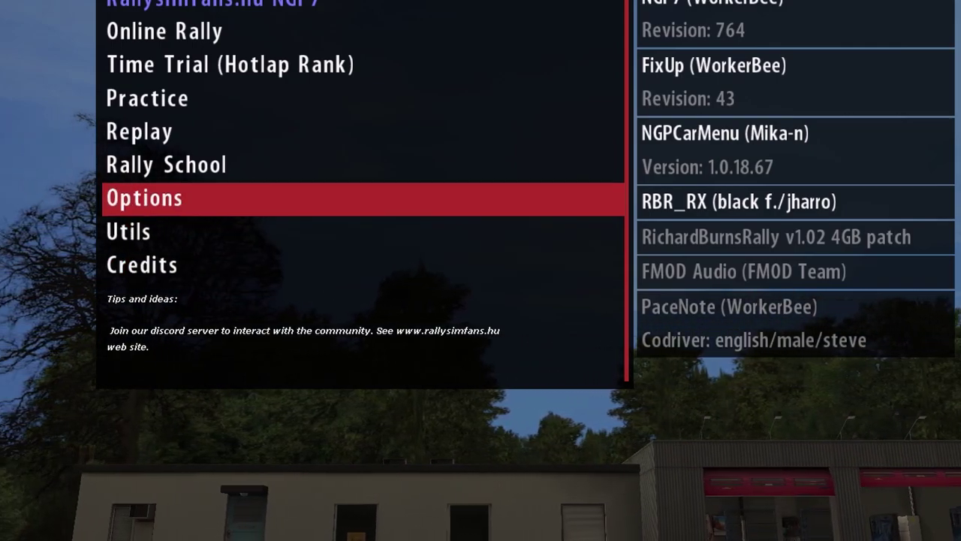
key("Return")
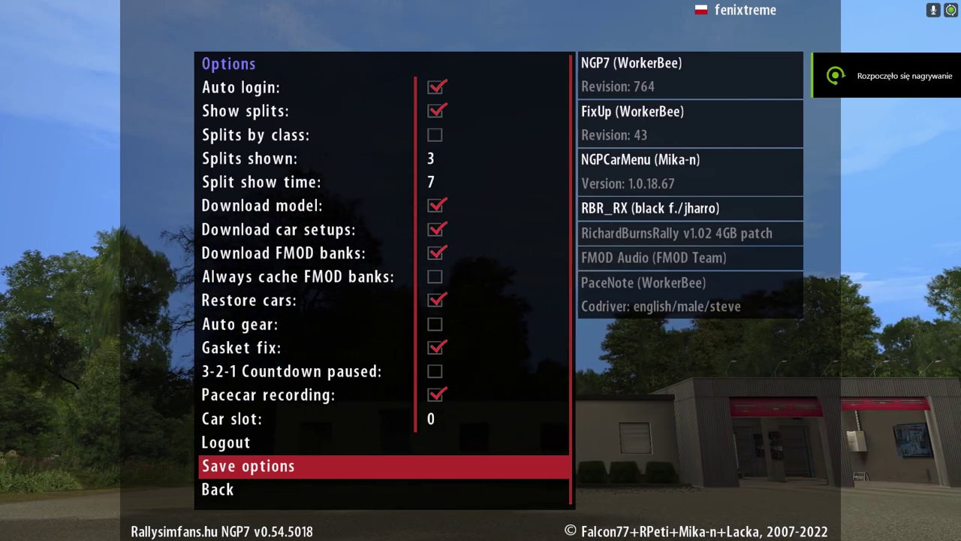
- Browse the RSF options list and toggle Auto gear on, then back off
key("Up")
key("Up")
key("Up")
key("Up")
key("Up")
key("Up")
key("Up")
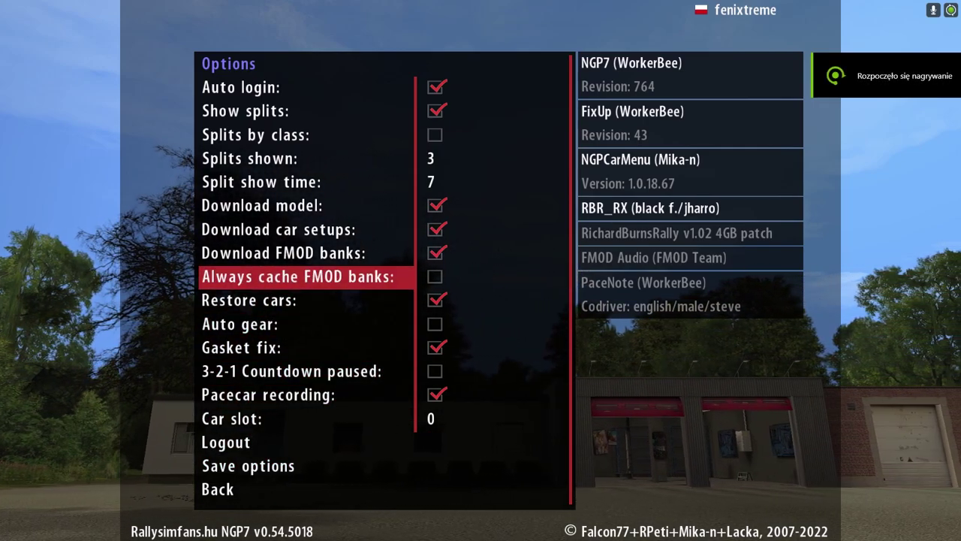
key("Up")
key("Up")
key("Up")
key("Up")
key("Up")
key("Up")
key("Up")
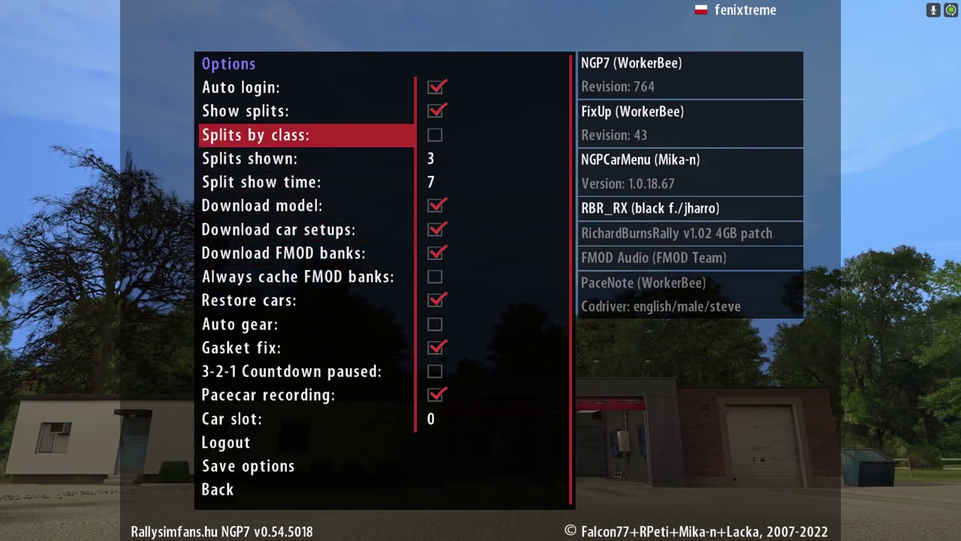
key("Up")
key("Down")
key("Up")
key("Up")
key("Down")
key("Down")
key("Down")
key("Down")
key("Down")
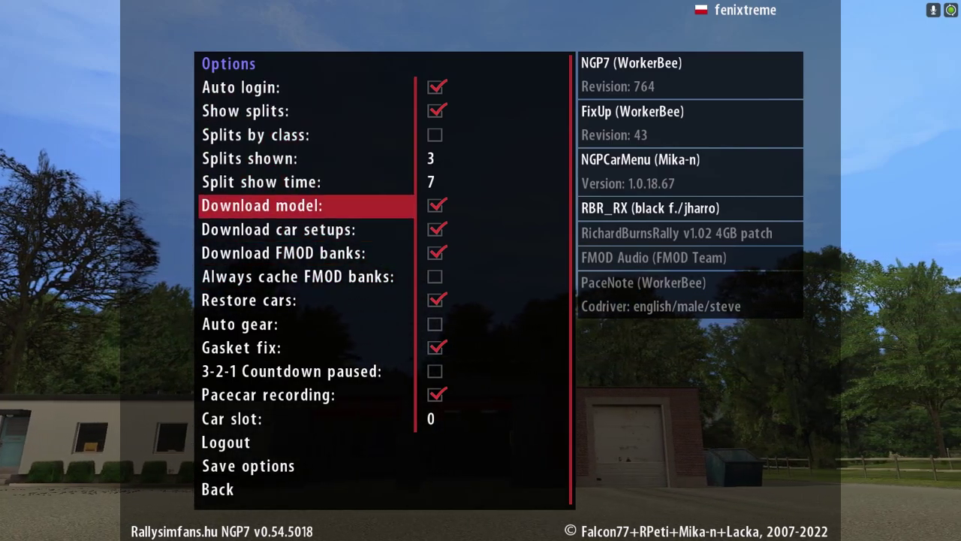
key("Down")
key("Down")
key("Down")
key("Down")
key("Down")
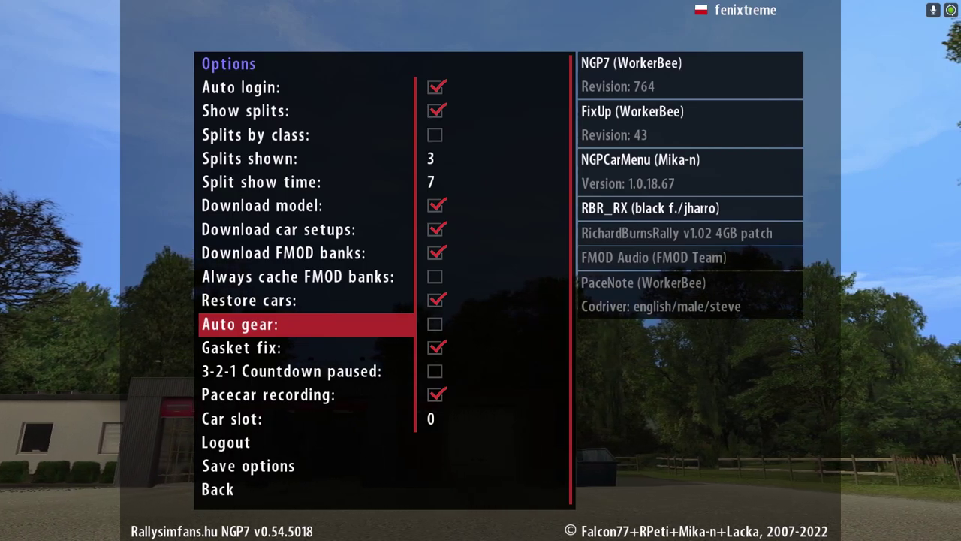
key("Return")
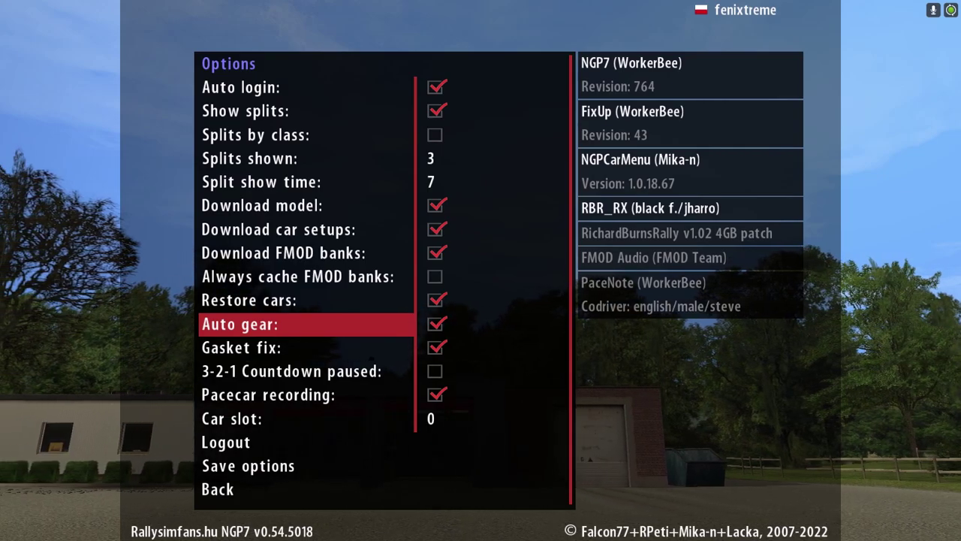
key("Return")
- Leave the RSF options via Back and open the Polish Główne opcje menu
key("Down")
key("Down")
key("Up")
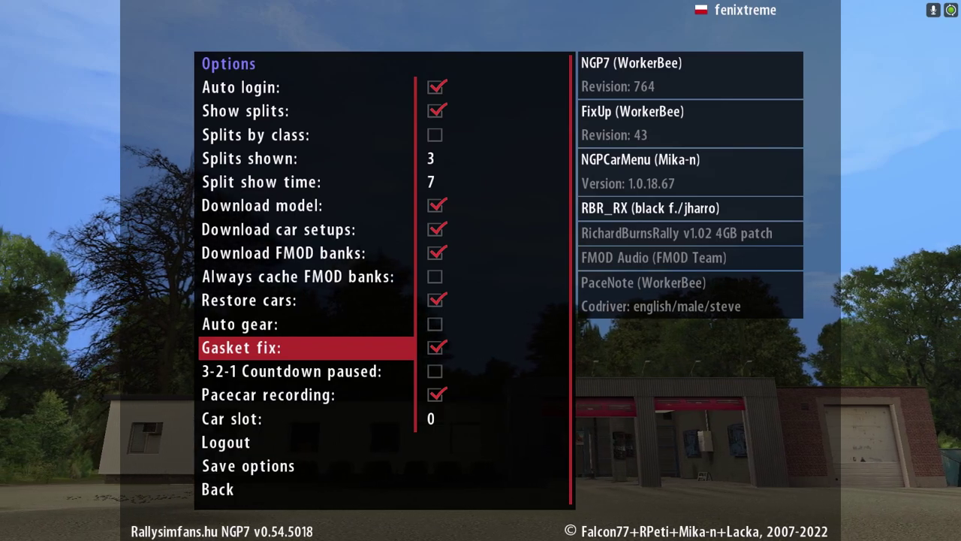
key("Down")
key("Down")
key("Down")
key("Down")
key("Down")
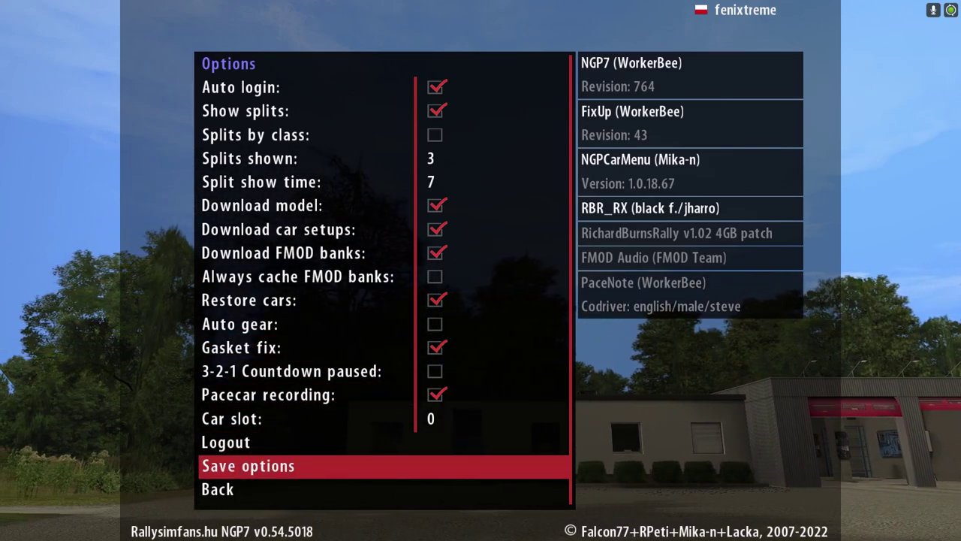
key("Down")
key("Return")
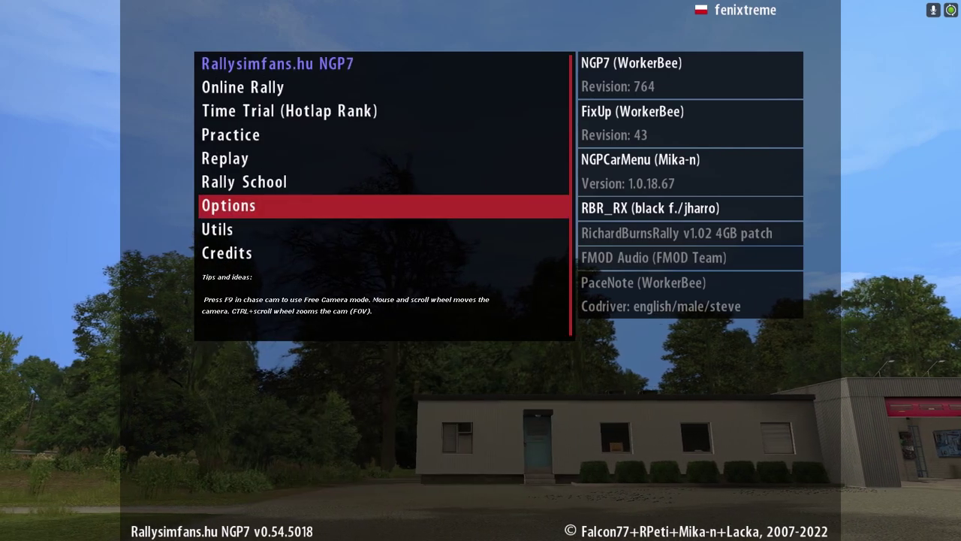
key("Return")
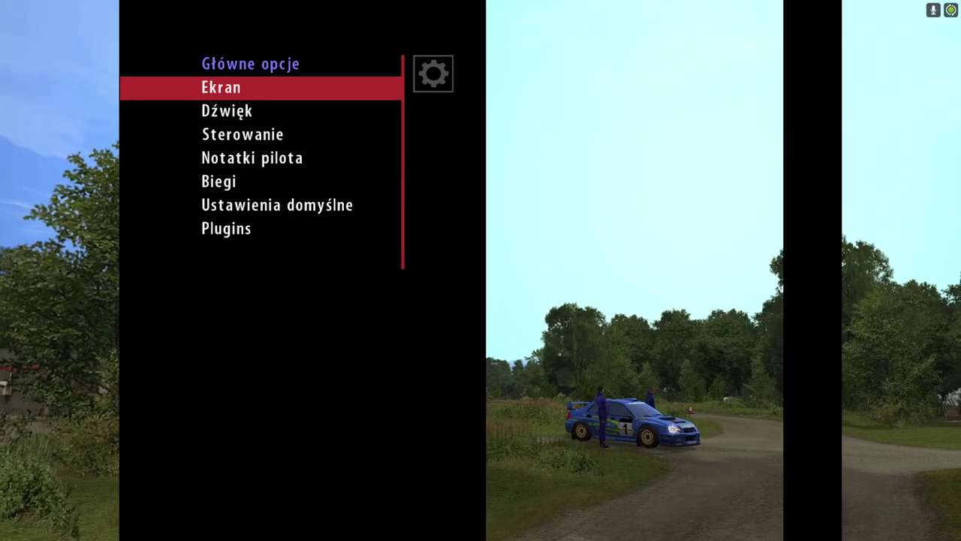